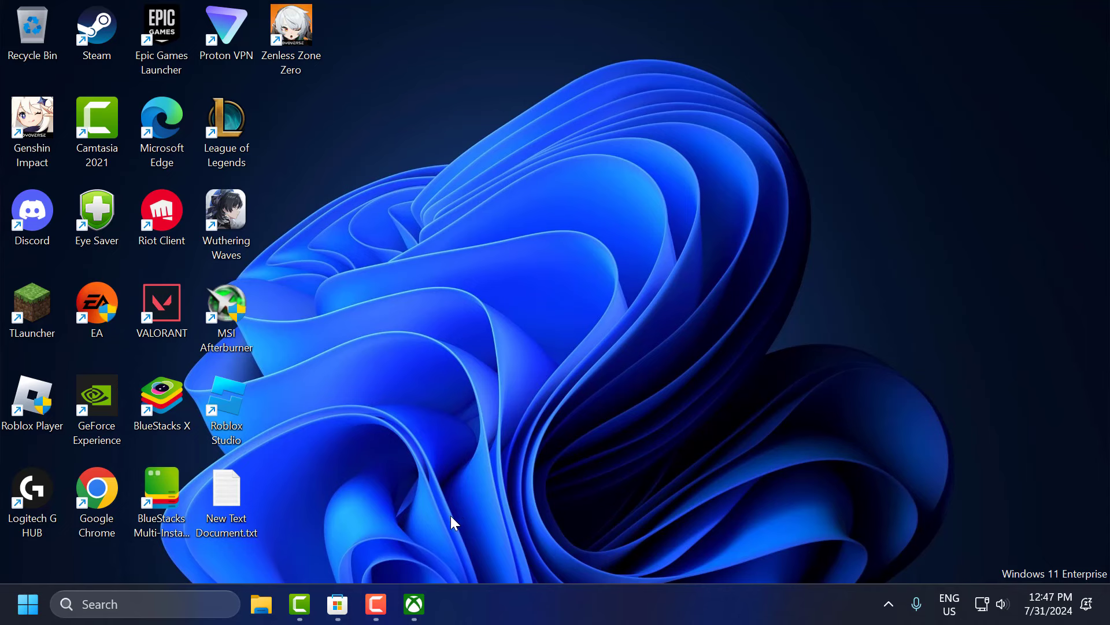
# - Open Windows Settings and check the VPN connections under Network & internet
pyautogui.click(176, 596)
pyautogui.write('settings')
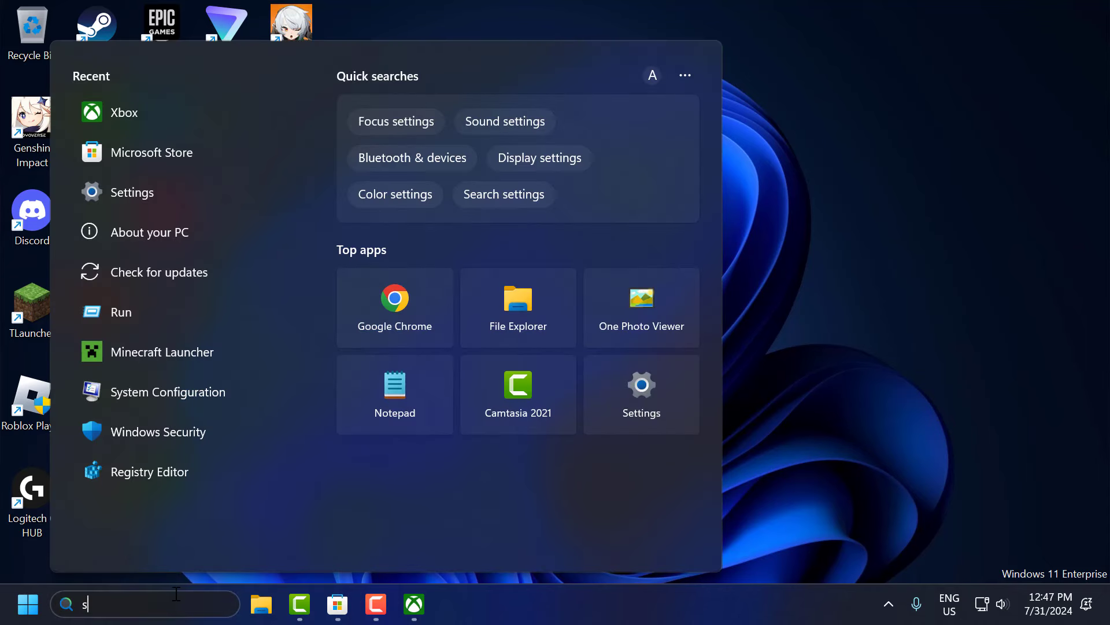
pyautogui.click(226, 183)
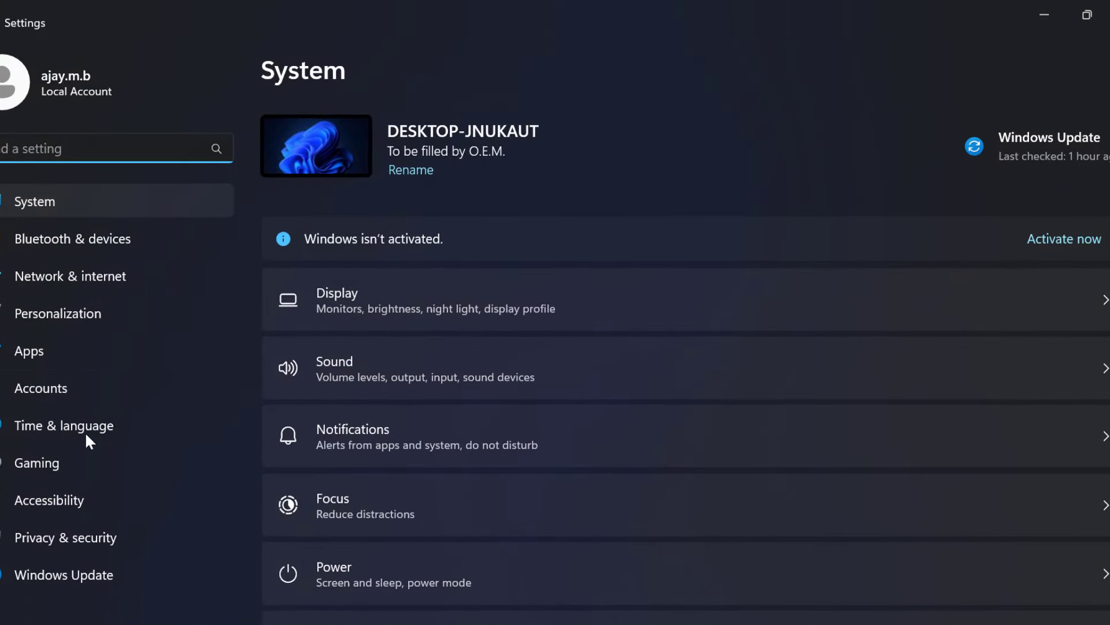
pyautogui.click(52, 281)
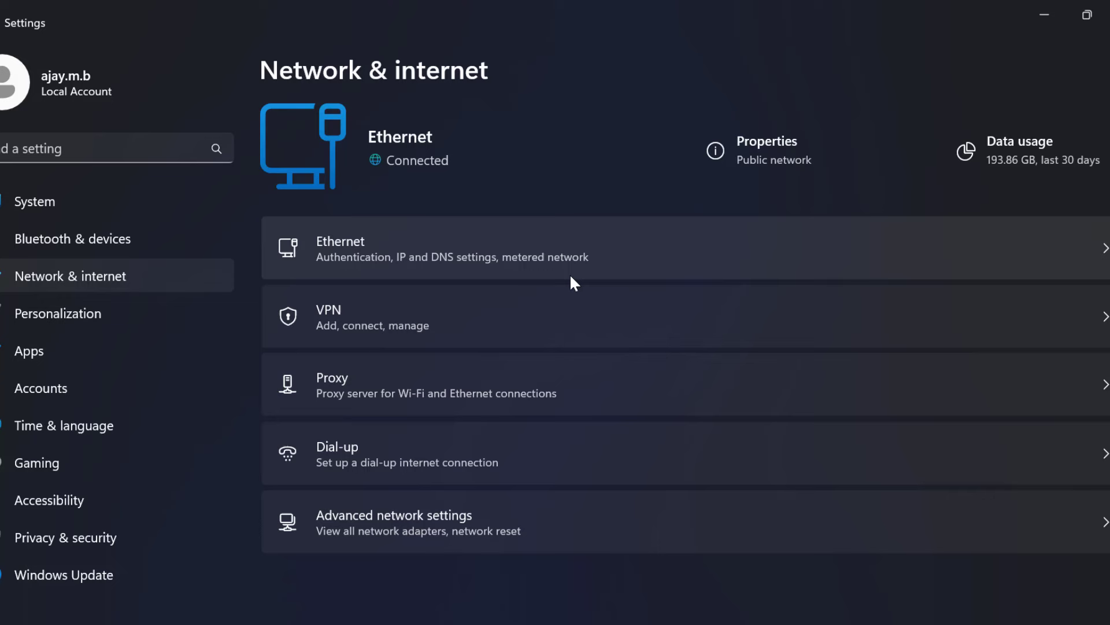
pyautogui.click(476, 317)
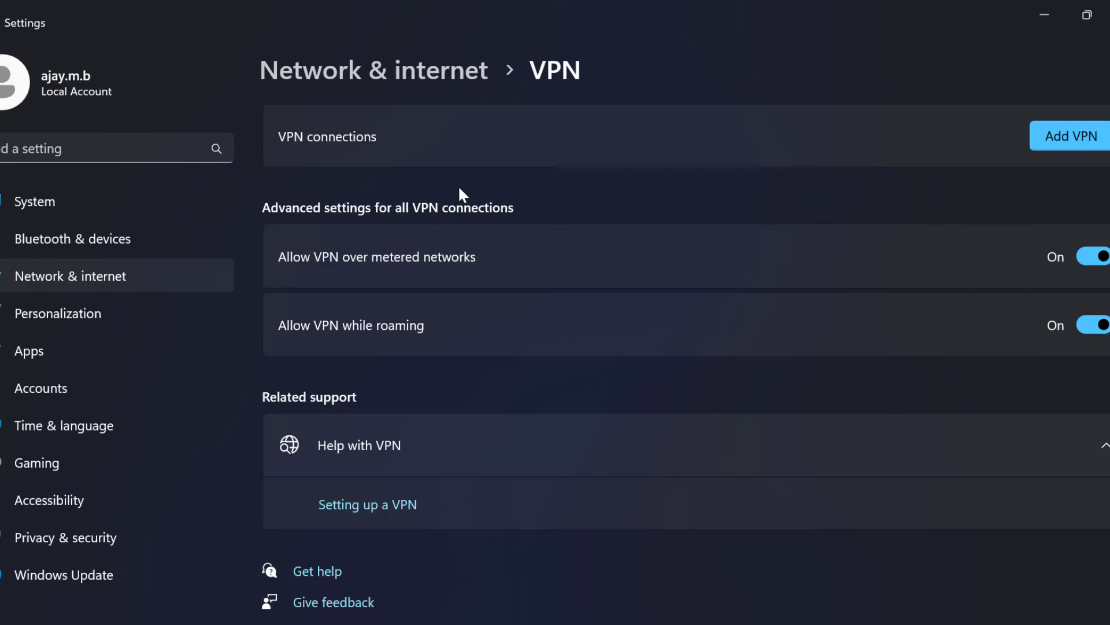
# - Check the automatic and manual proxy setup under Network & internet, and close Settings
pyautogui.click(359, 70)
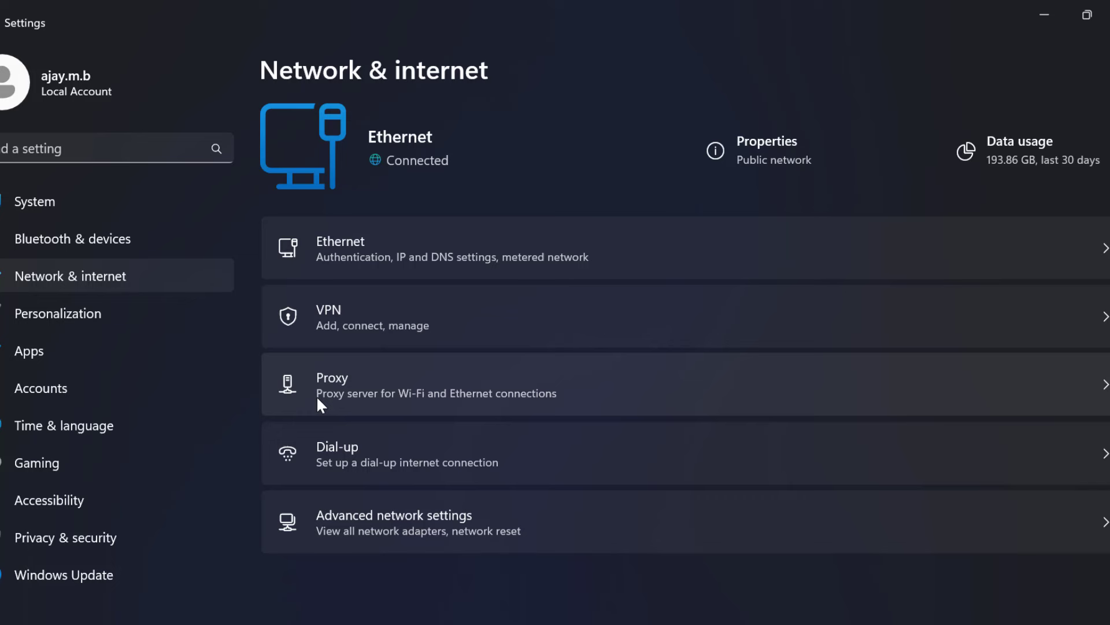
pyautogui.click(449, 391)
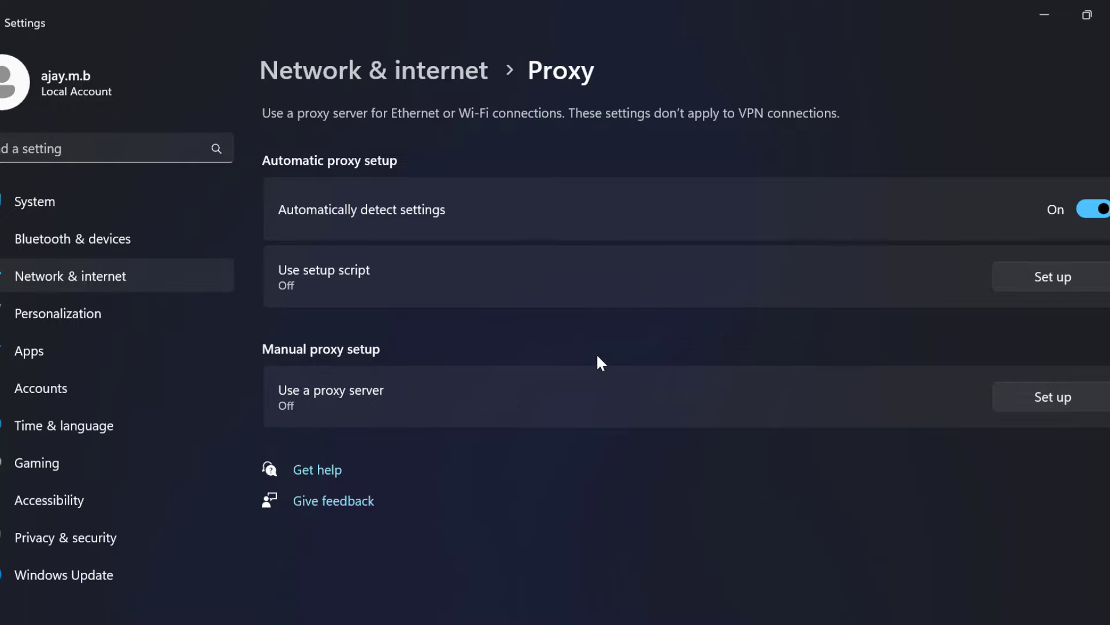
pyautogui.click(1094, 9)
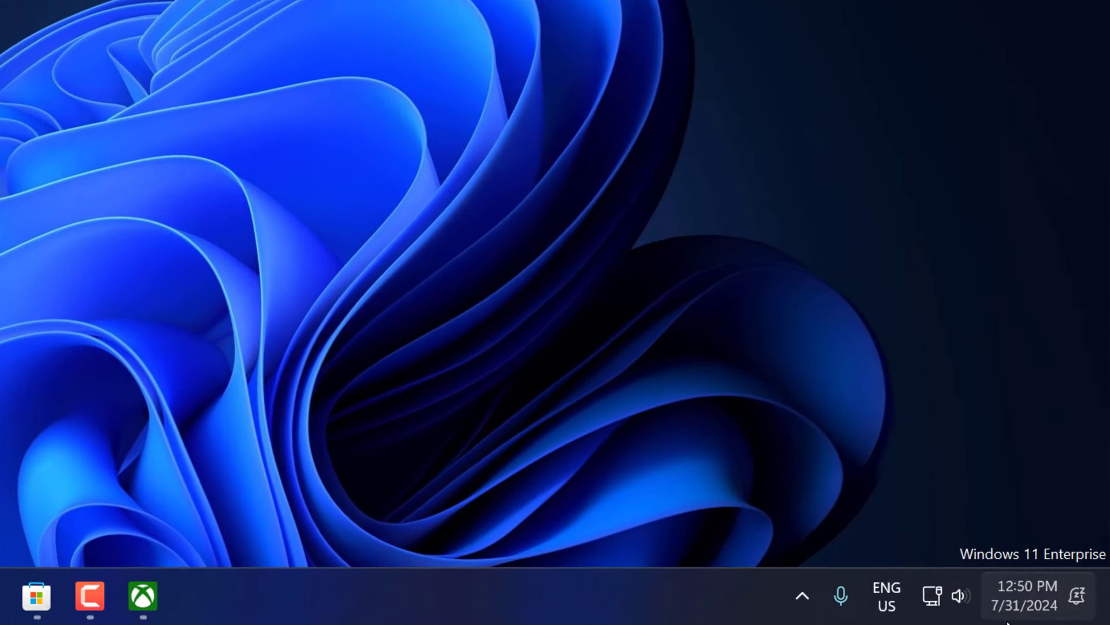
# - Open the date and time settings and turn on Set time automatically
pyautogui.rightClick(1038, 617)
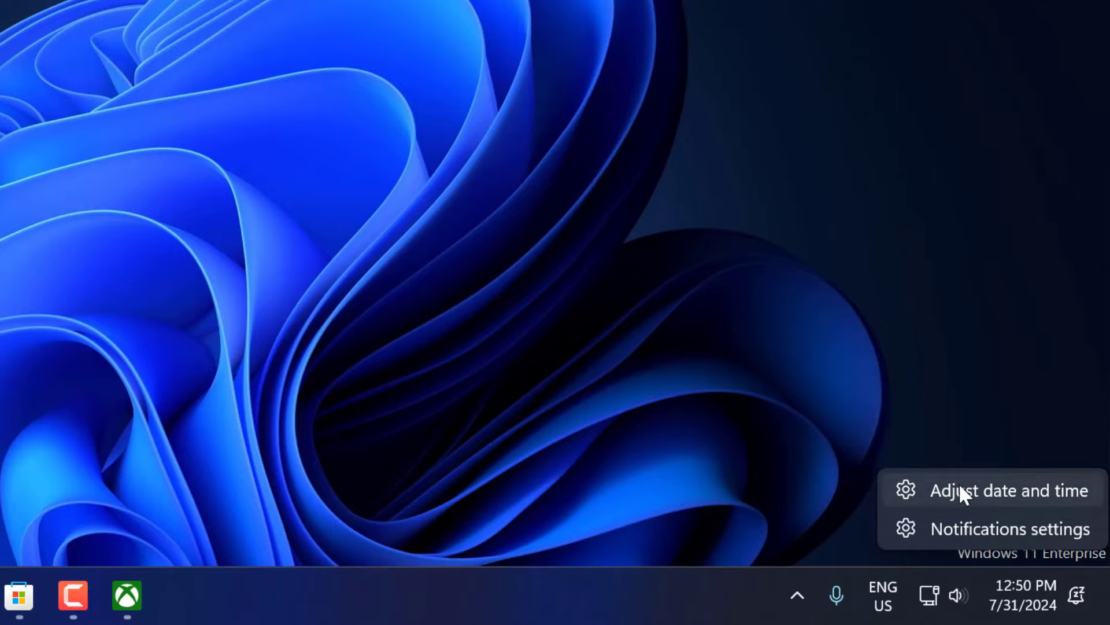
pyautogui.click(983, 489)
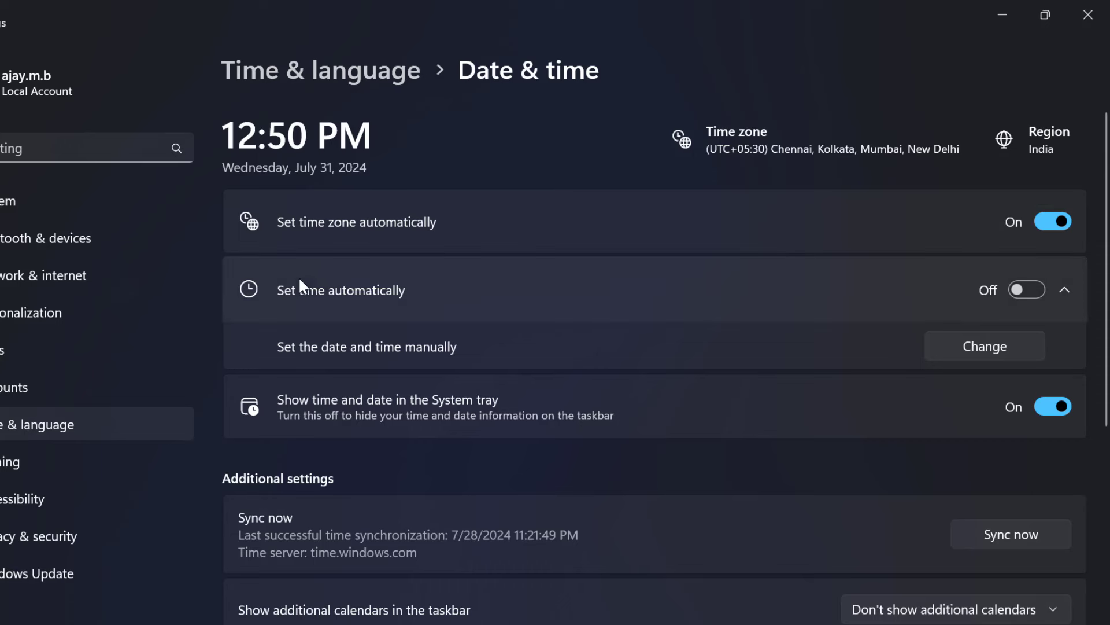
pyautogui.click(1027, 289)
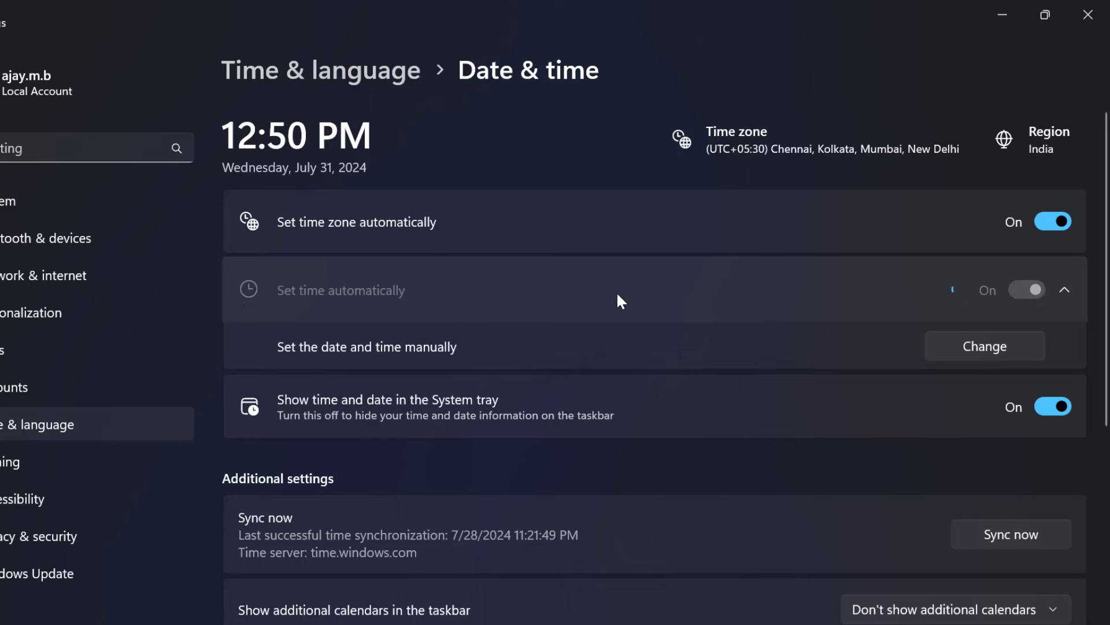
# - Sync the system clock with the time server in the additional date and time settings
pyautogui.scroll(-2, 616, 291)
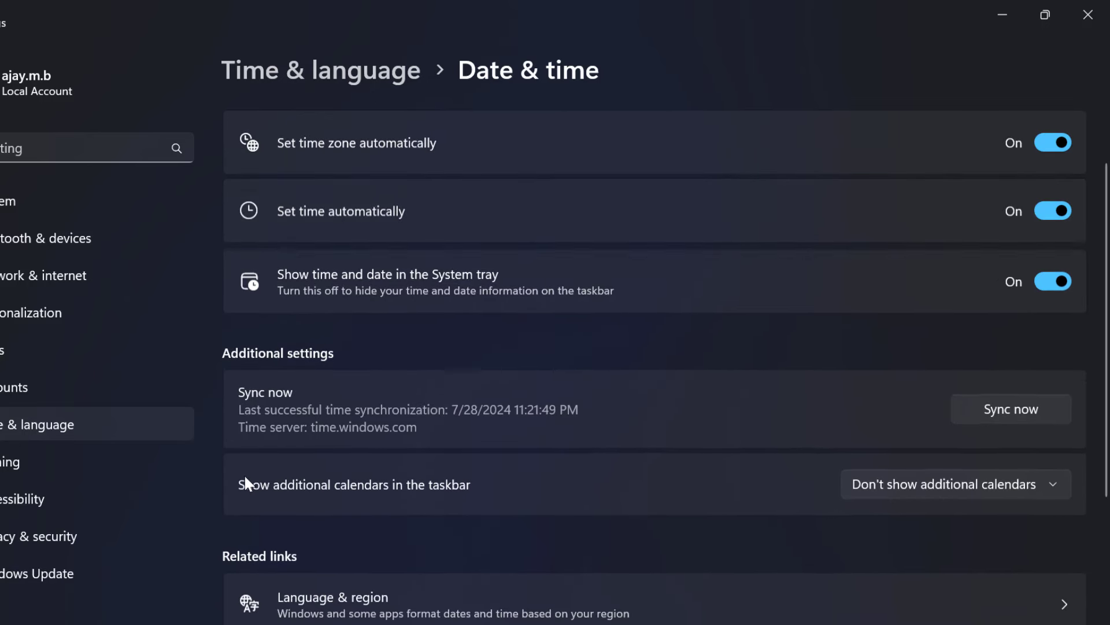
pyautogui.click(1029, 412)
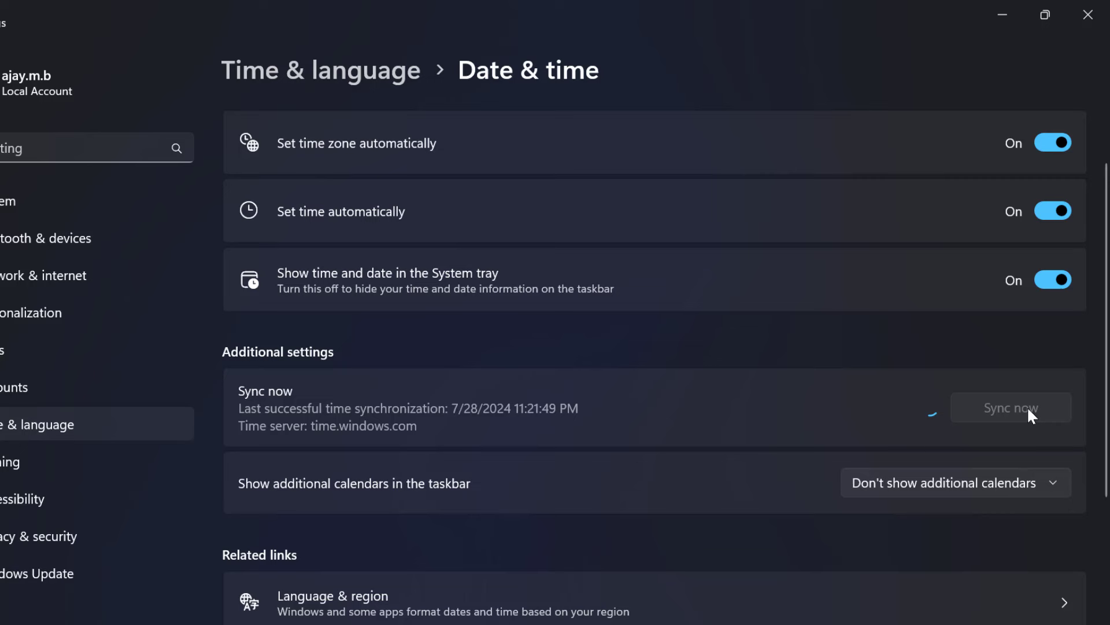
pyautogui.scroll(2, 849, 403)
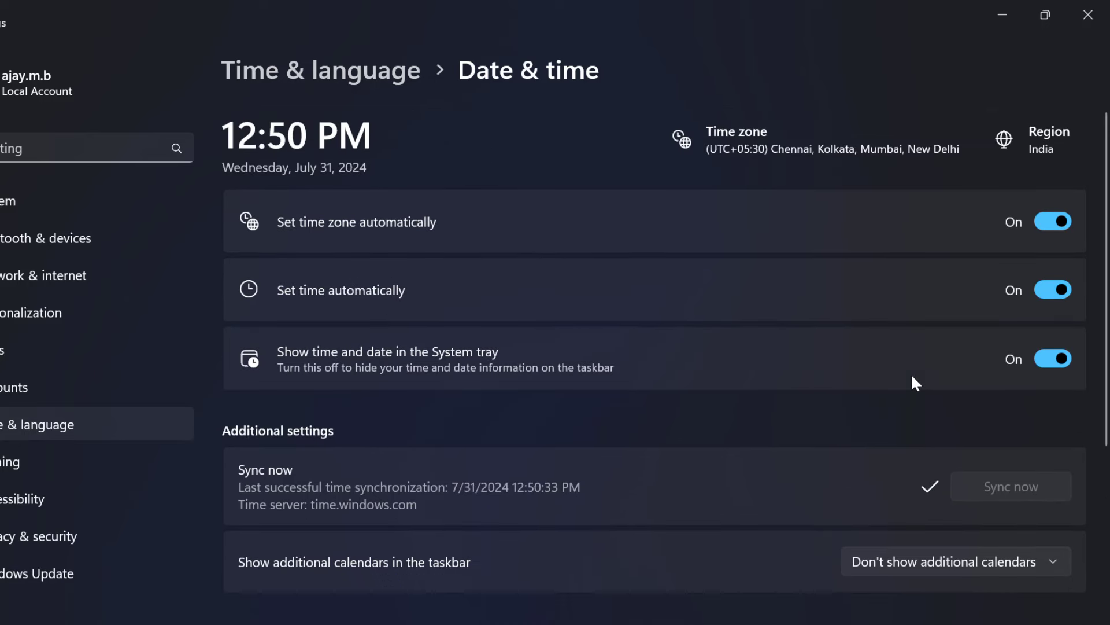
# - Open the Language & region settings and select India as the country or region
pyautogui.click(1037, 137)
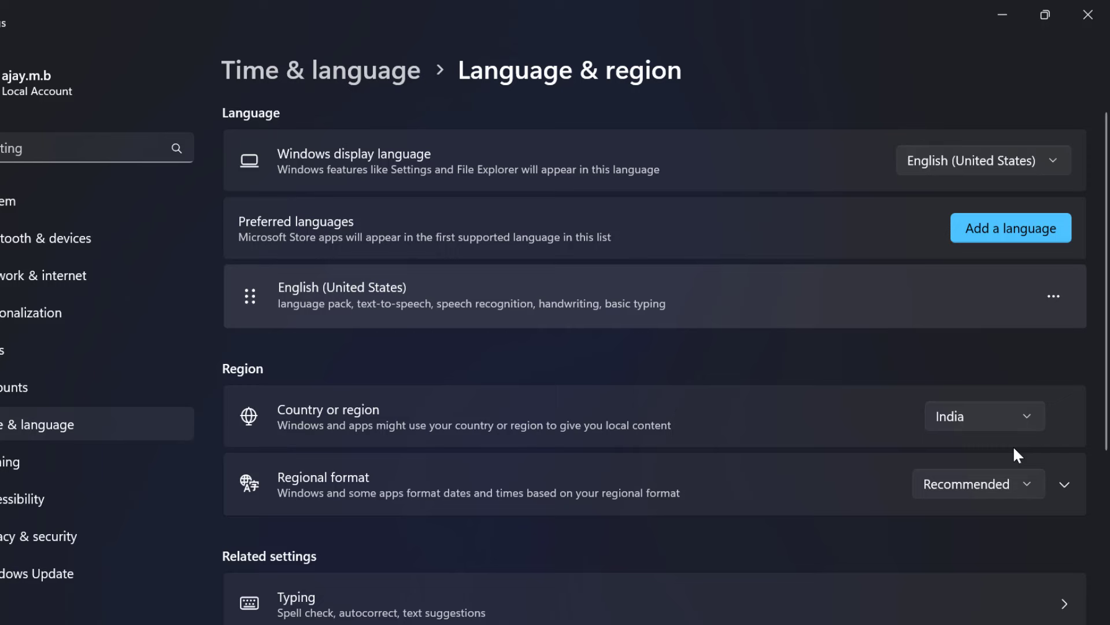
pyautogui.click(1015, 421)
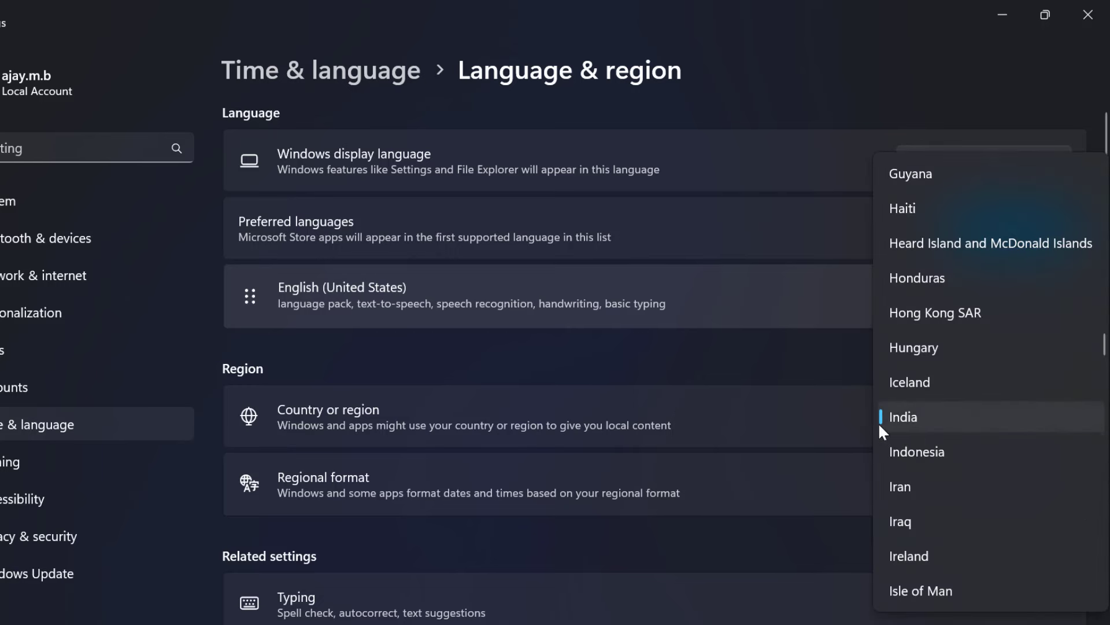
pyautogui.click(902, 417)
pyautogui.scroll(-3, 949, 432)
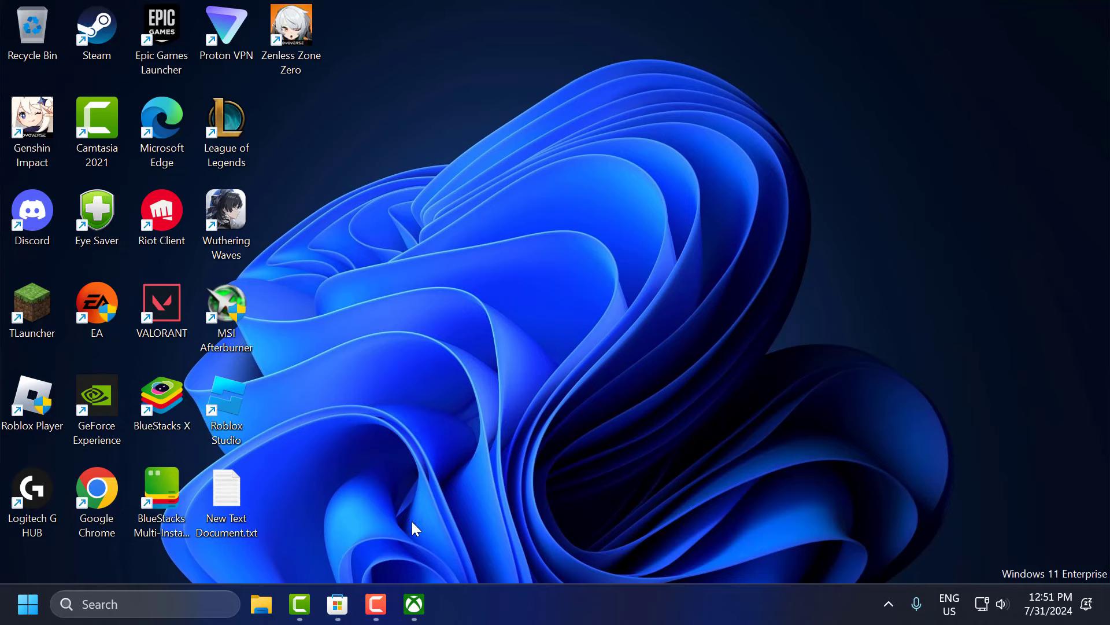
# - Open Microsoft Store and check which account is signed in
pyautogui.click(337, 603)
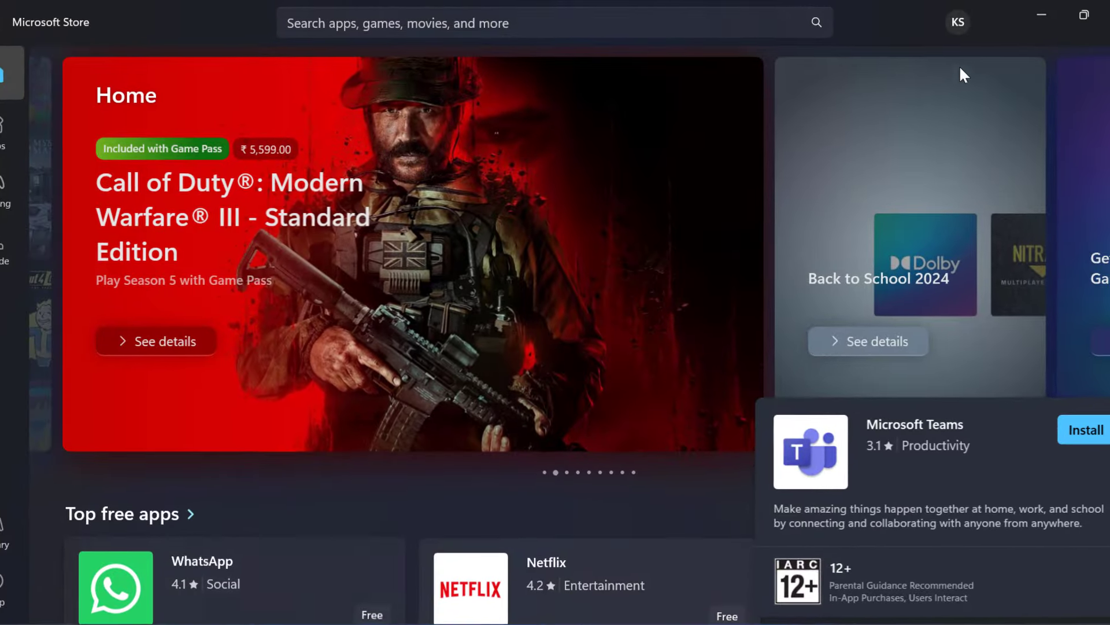
pyautogui.click(961, 20)
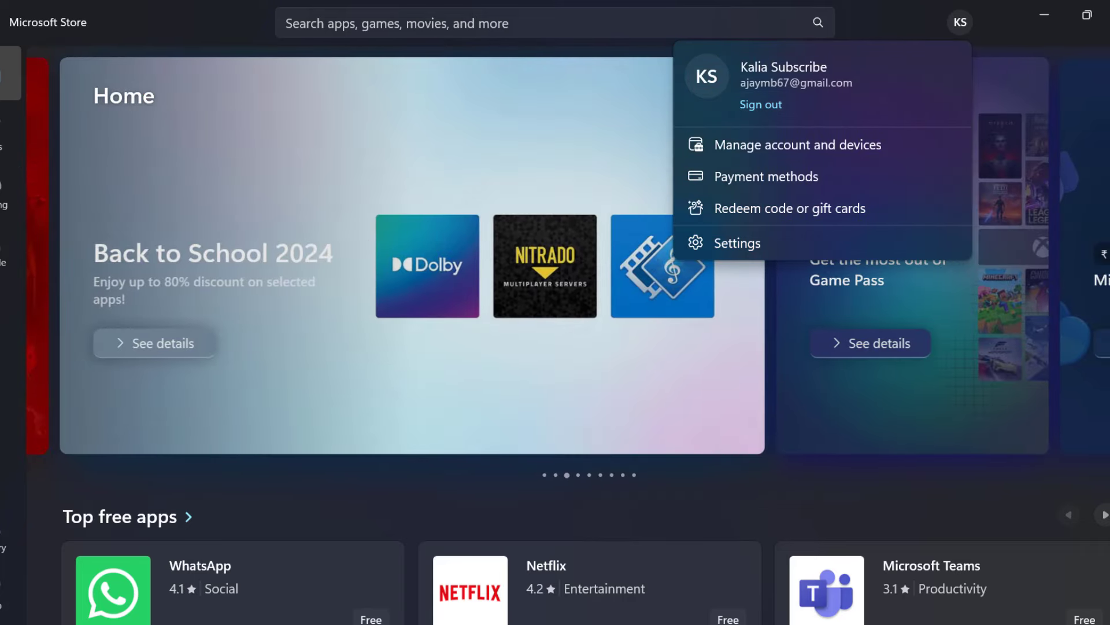
# - Switch to the Xbox app, sign out of the current account and start signing in again
pyautogui.click(870, 313)
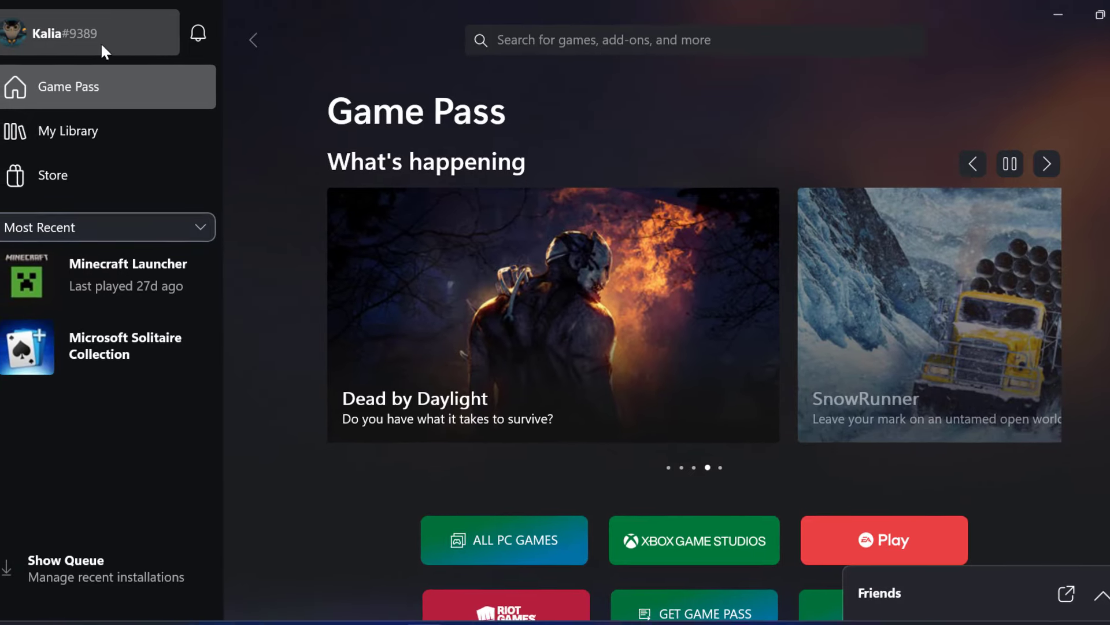
pyautogui.click(76, 42)
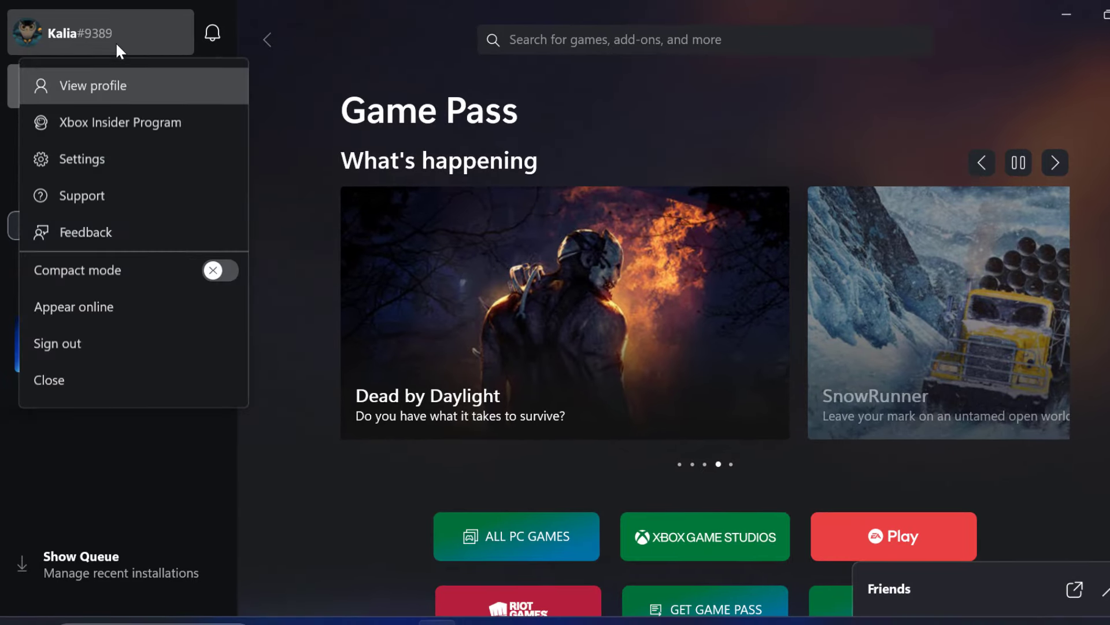
pyautogui.click(92, 343)
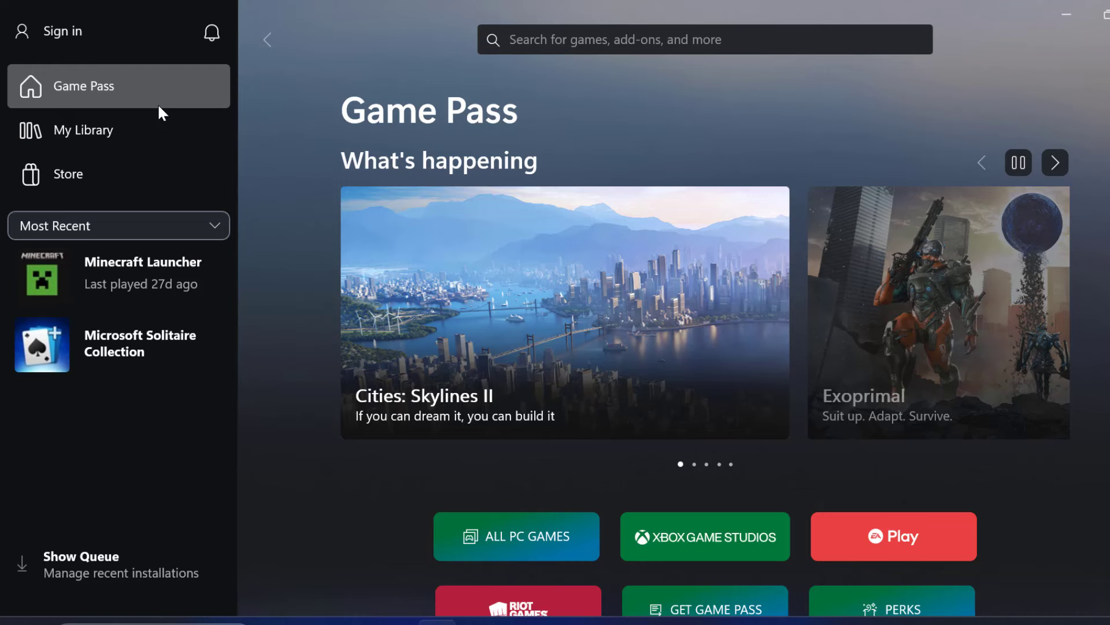
pyautogui.click(76, 31)
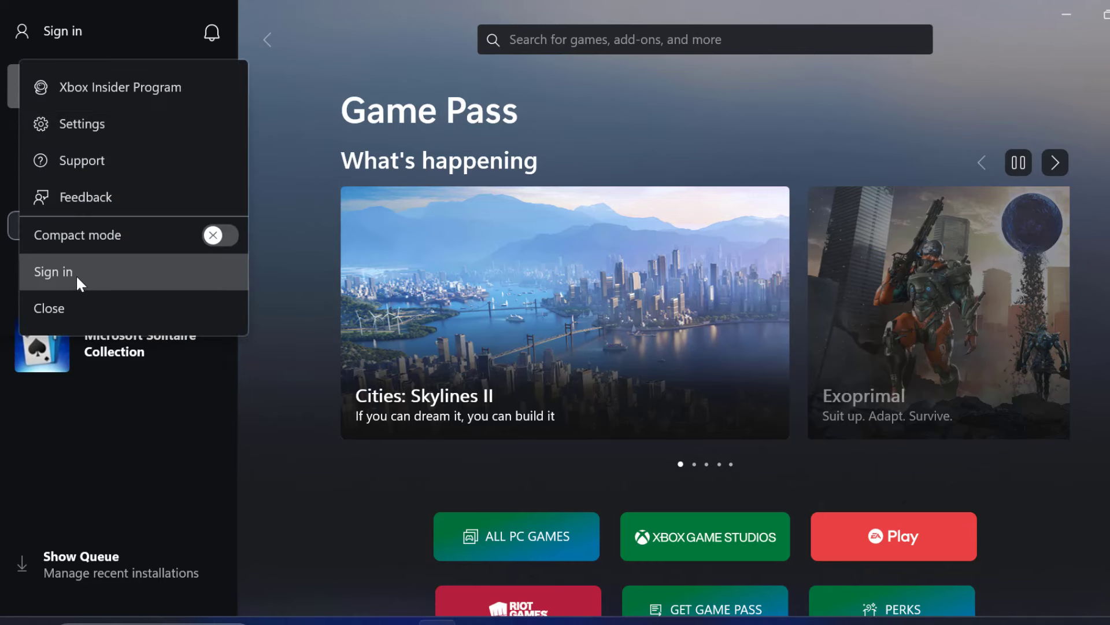
pyautogui.click(157, 270)
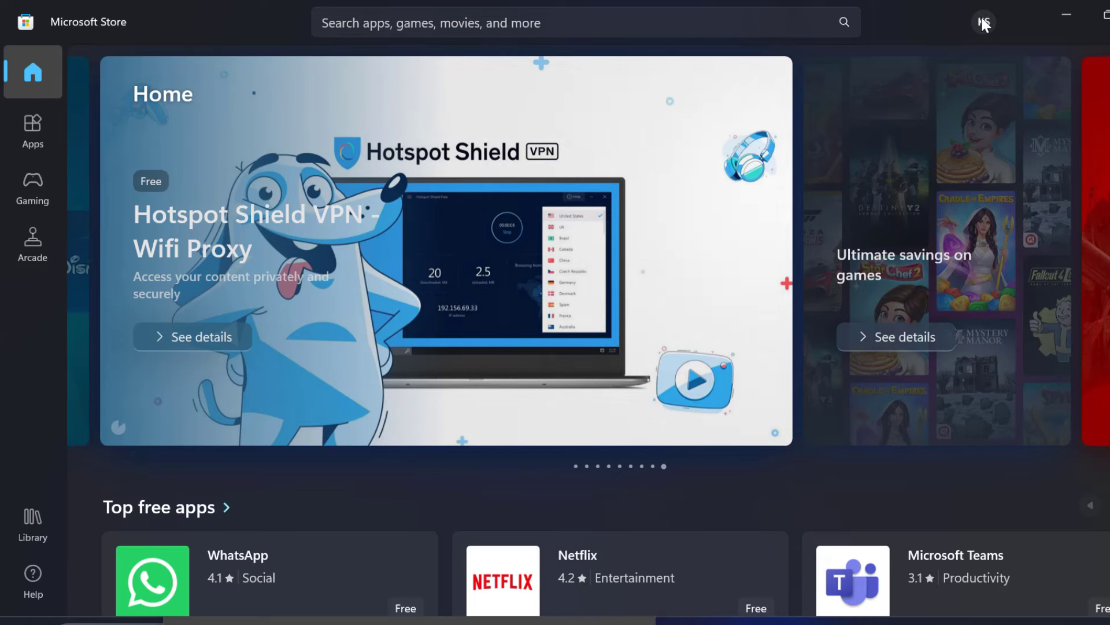
# - Compare the Microsoft Store account with the one offered in the Xbox sign-in window, and minimize the Store
pyautogui.click(983, 22)
pyautogui.click(864, 7)
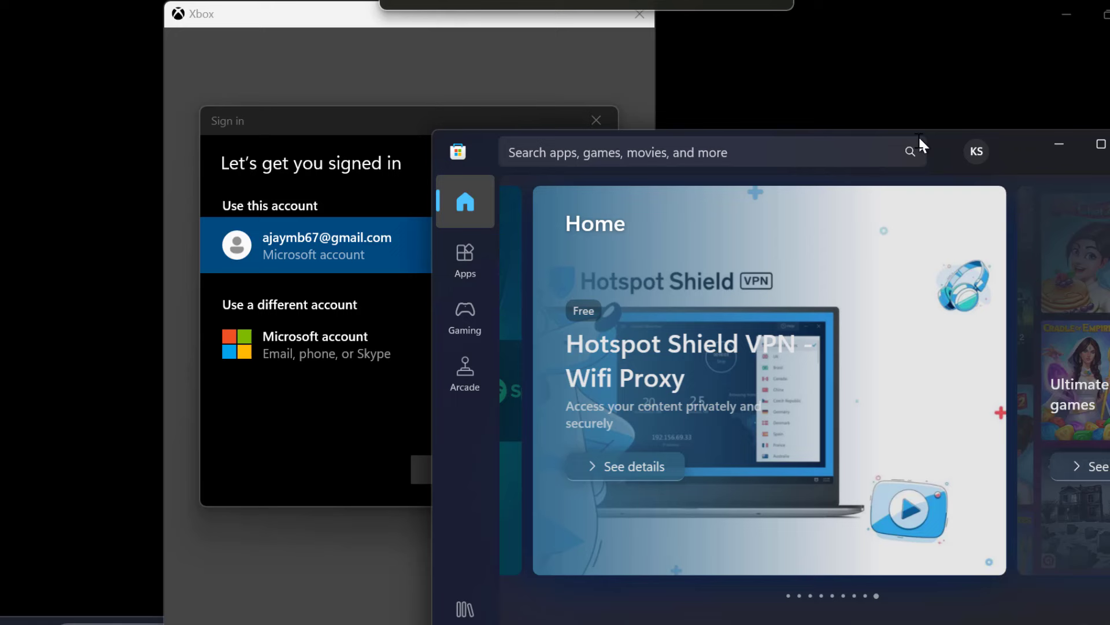
pyautogui.click(975, 152)
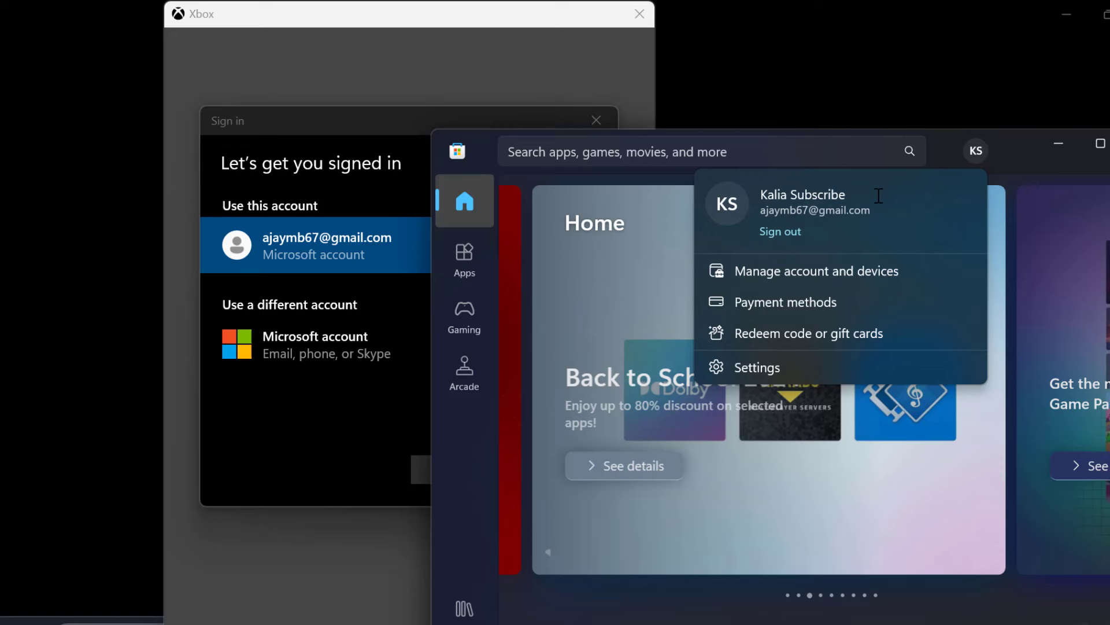
pyautogui.click(1059, 143)
# - Sign in to the Xbox app with the same Microsoft account as the Store, and minimize the app
pyautogui.click(344, 248)
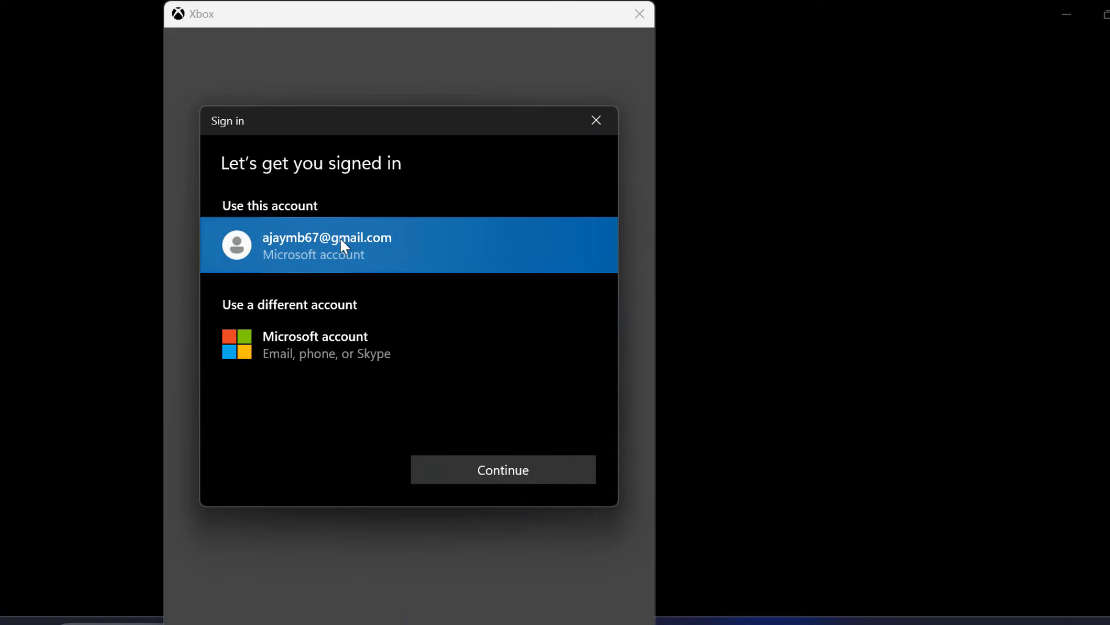
pyautogui.click(488, 469)
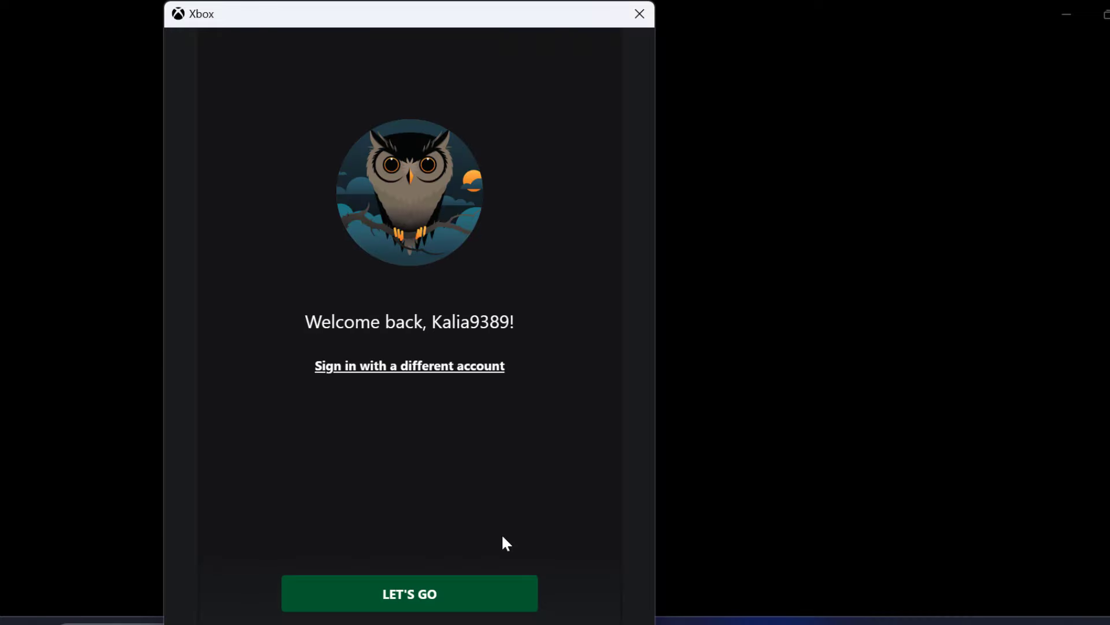
pyautogui.click(449, 600)
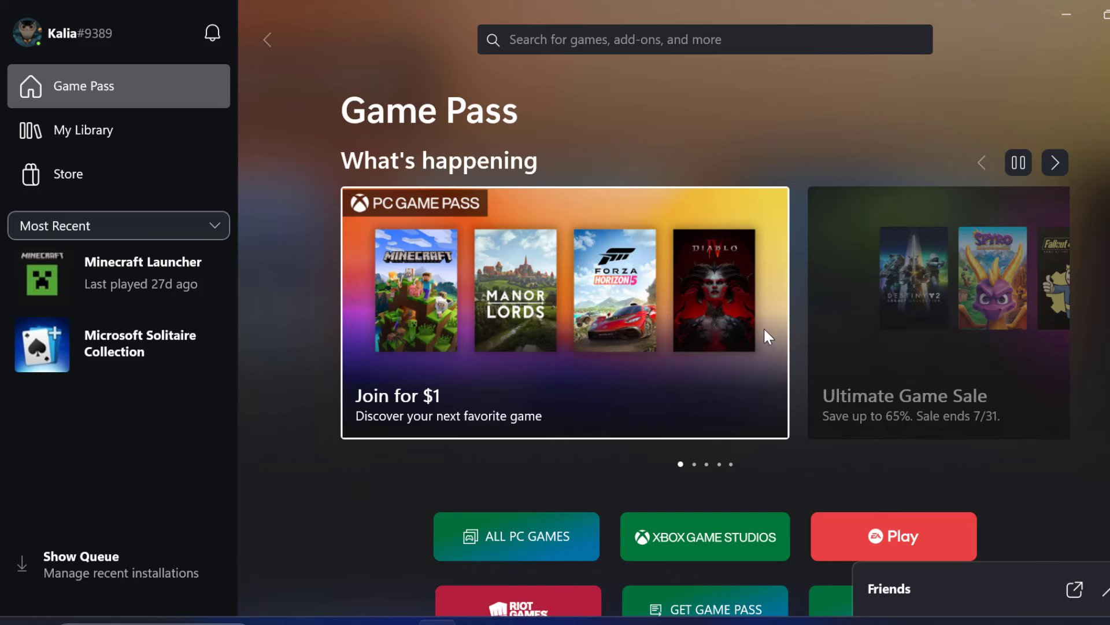
pyautogui.doubleClick(1036, 4)
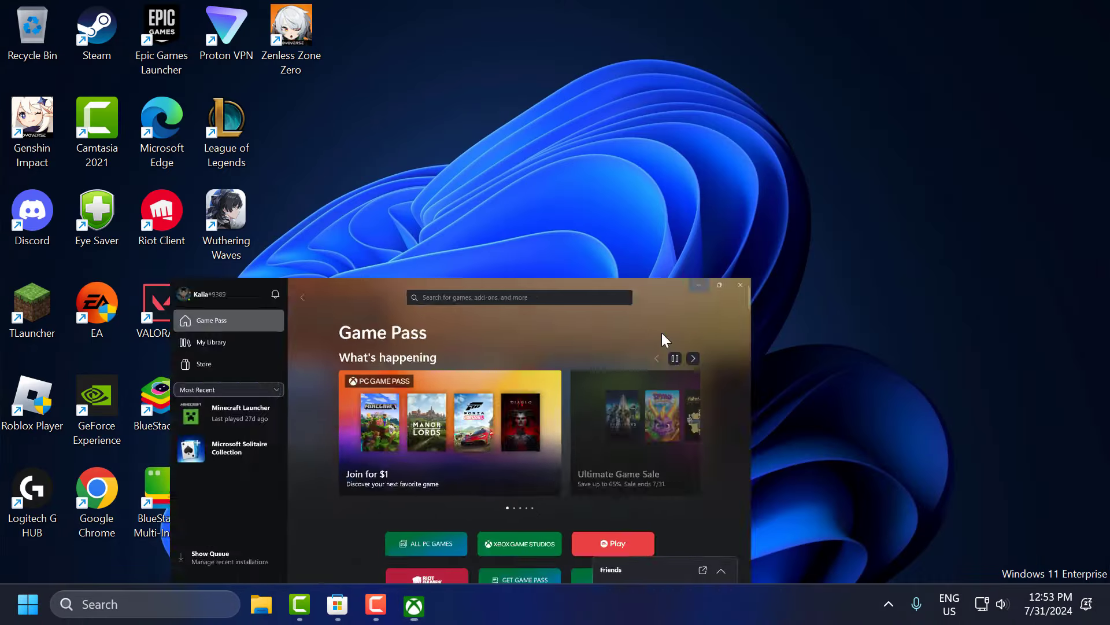
pyautogui.press('super+Down')
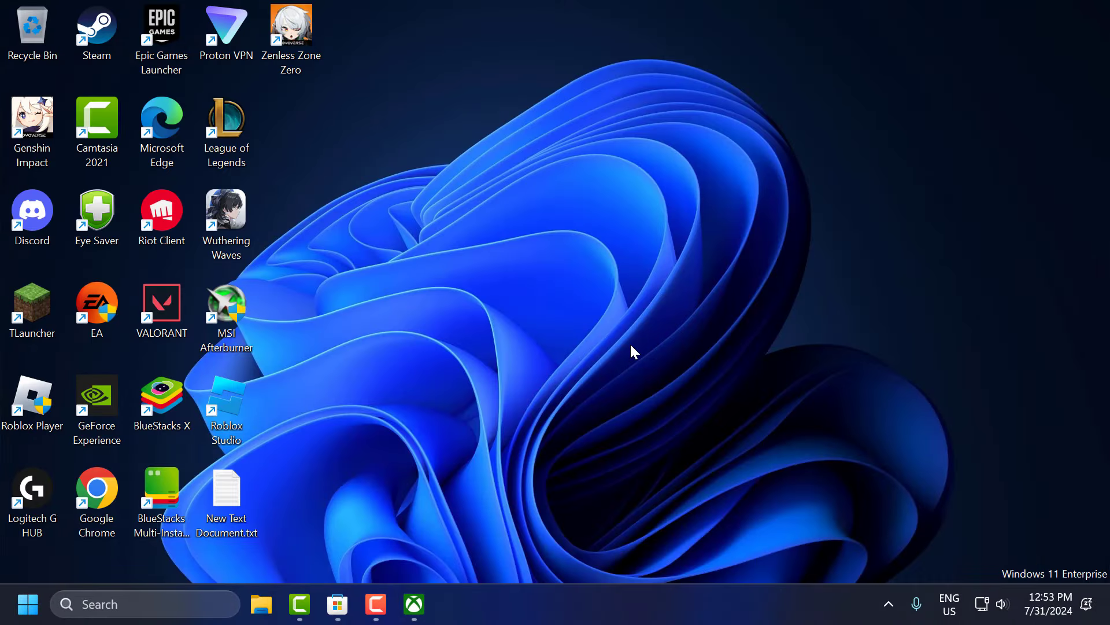